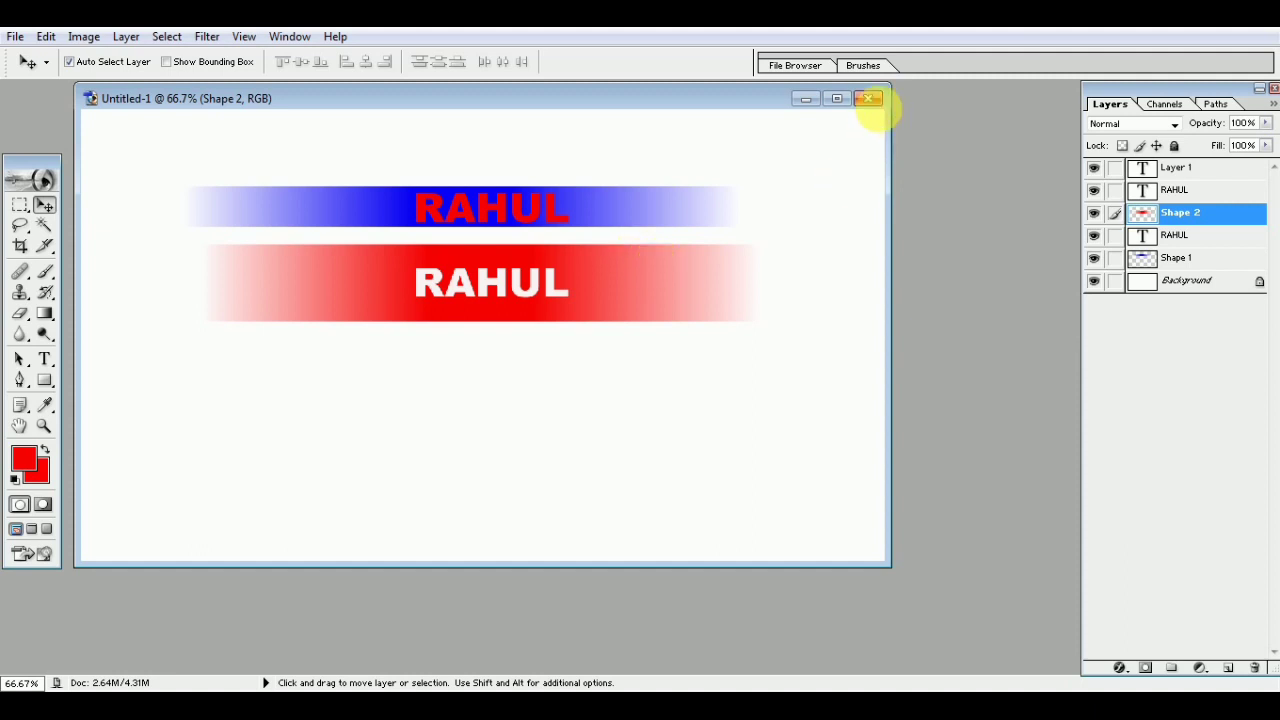
- Close the finished document with the blue and red RAHUL banners
{"action": "left_click", "coordinate": [876, 101]}
- Discard the old banner's changes and create a blank 1280 × 720 white document
{"action": "left_click", "coordinate": [656, 277]}
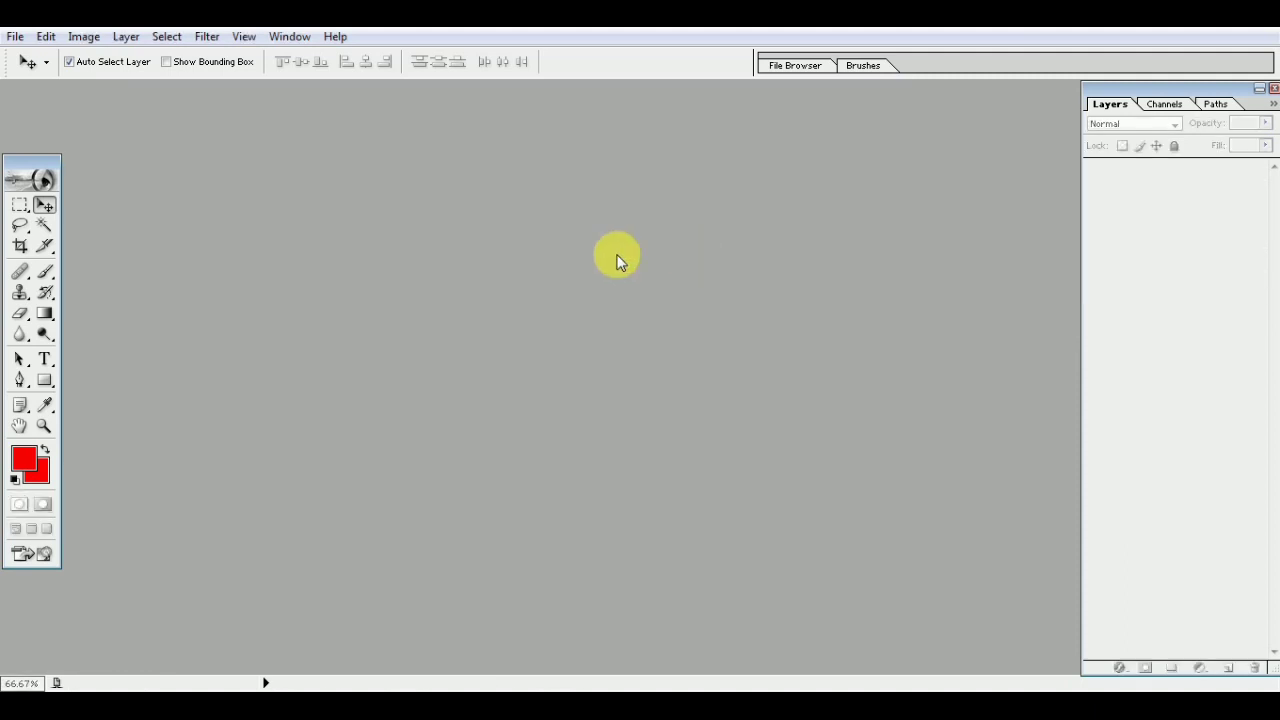
{"action": "left_click", "coordinate": [15, 36]}
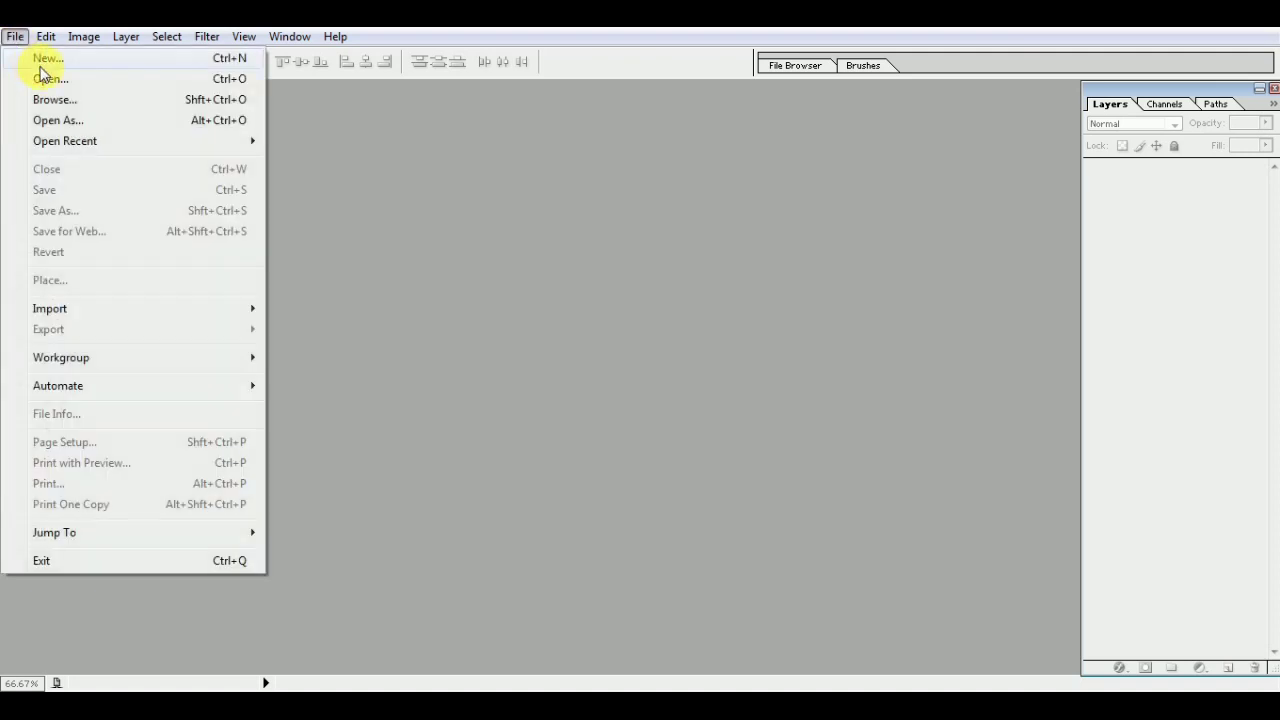
{"action": "left_click", "coordinate": [45, 60]}
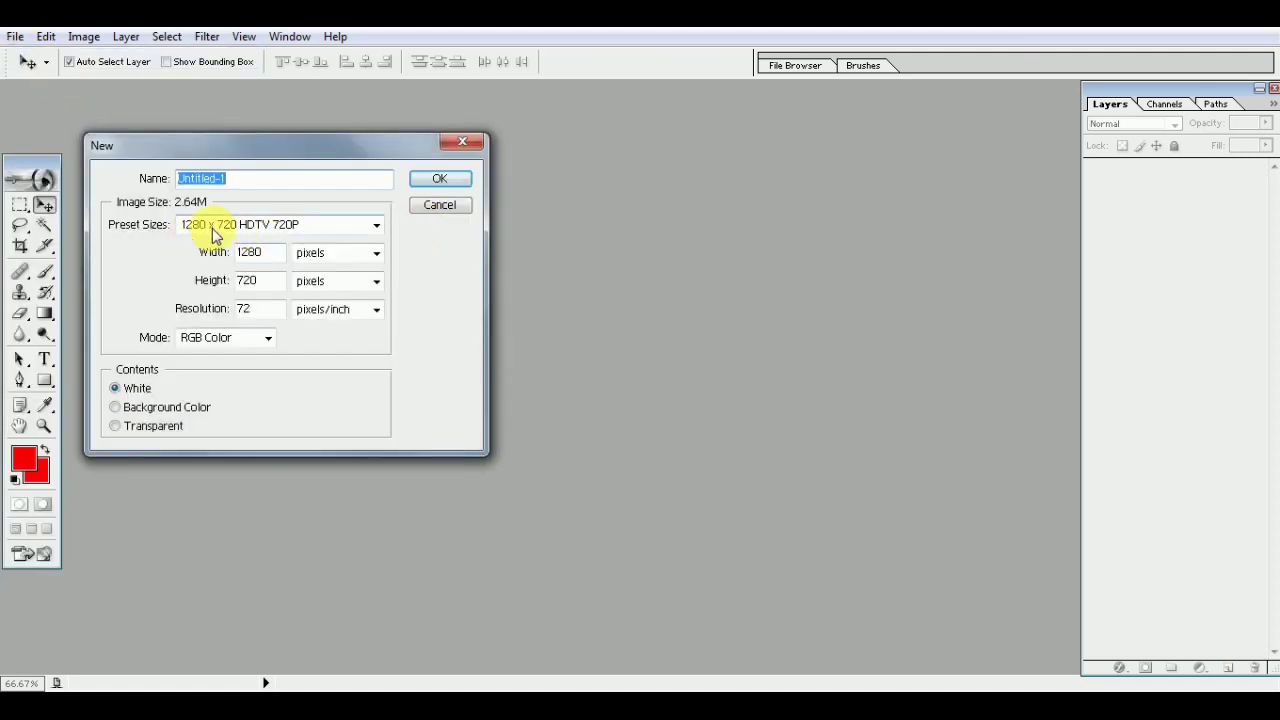
{"action": "left_click", "coordinate": [428, 180]}
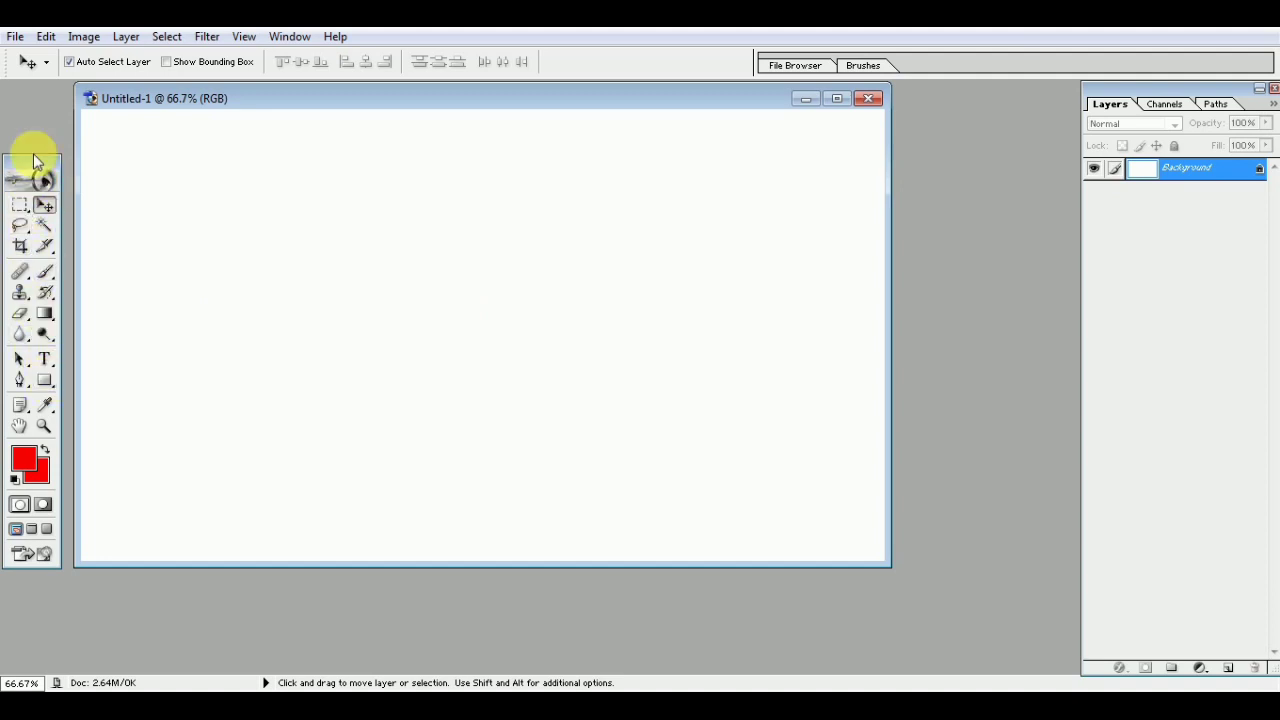
{"action": "left_click", "coordinate": [43, 382]}
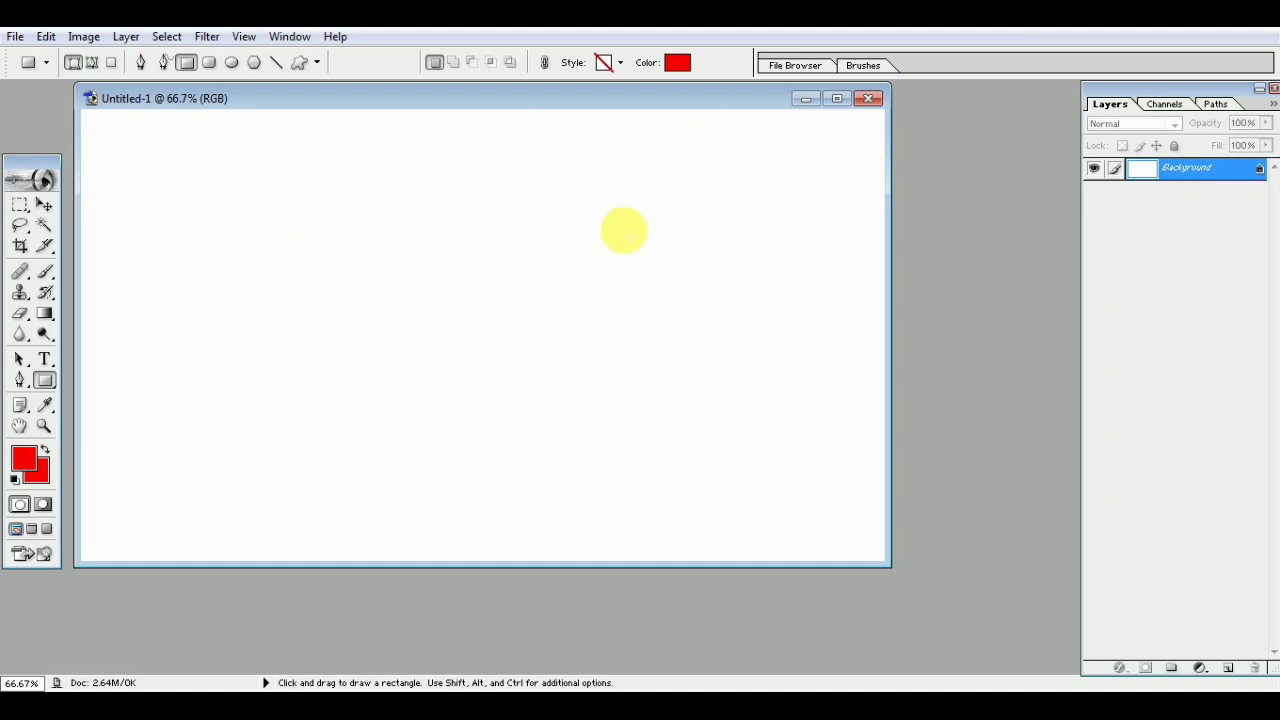
- Set the shape fill to blue 0012FF and draw a rectangle across the upper canvas
{"action": "left_click", "coordinate": [678, 62]}
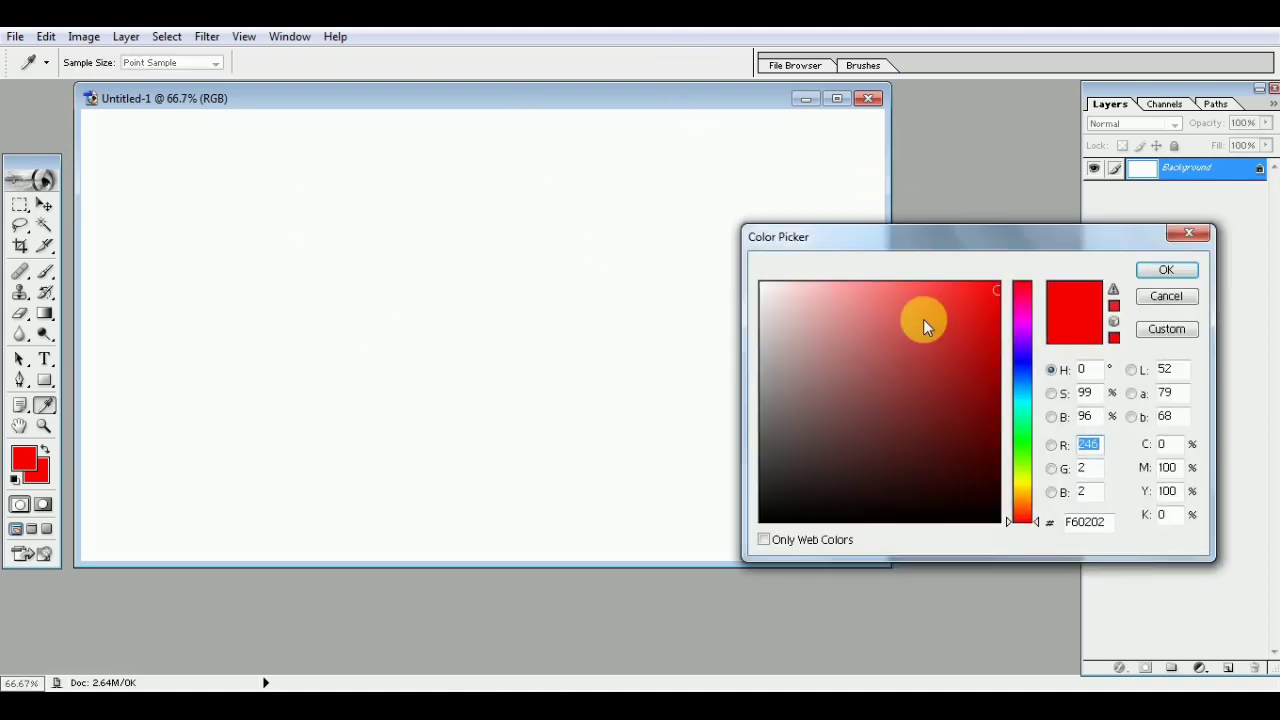
{"action": "left_click", "coordinate": [1026, 364]}
{"action": "left_click_drag", "start_coordinate": [988, 300], "coordinate": [1040, 263]}
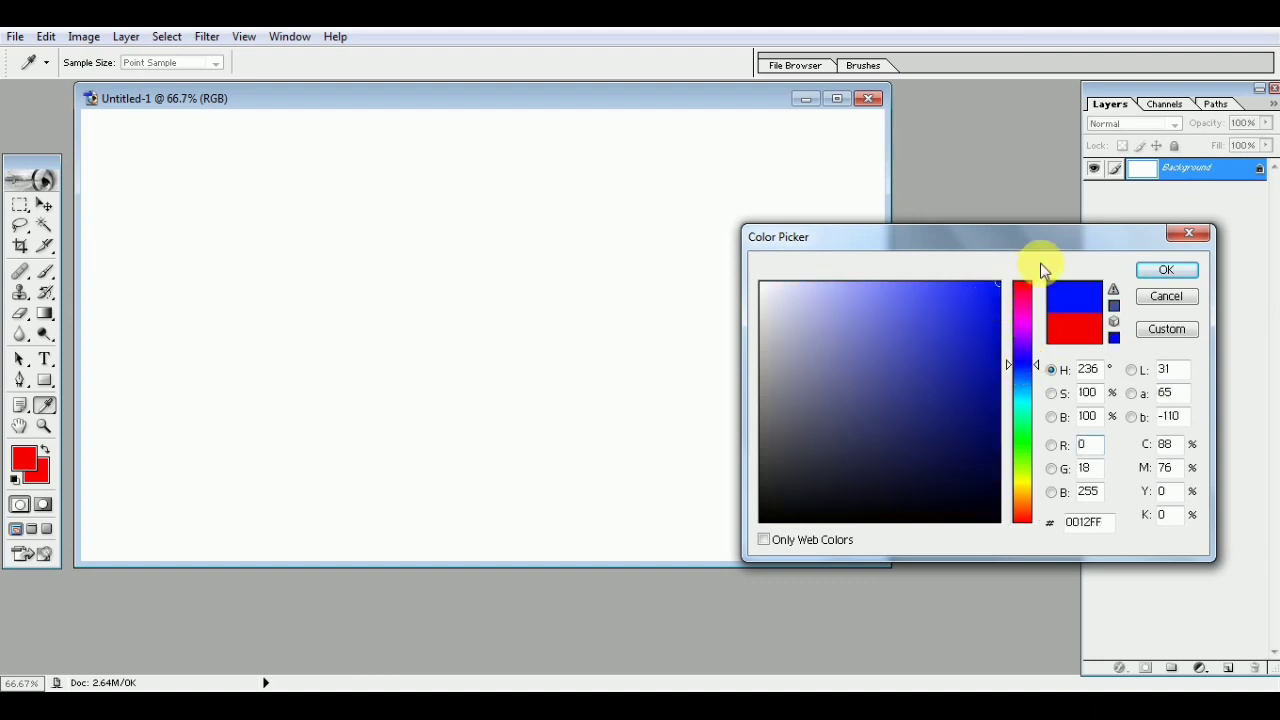
{"action": "left_click", "coordinate": [1166, 270]}
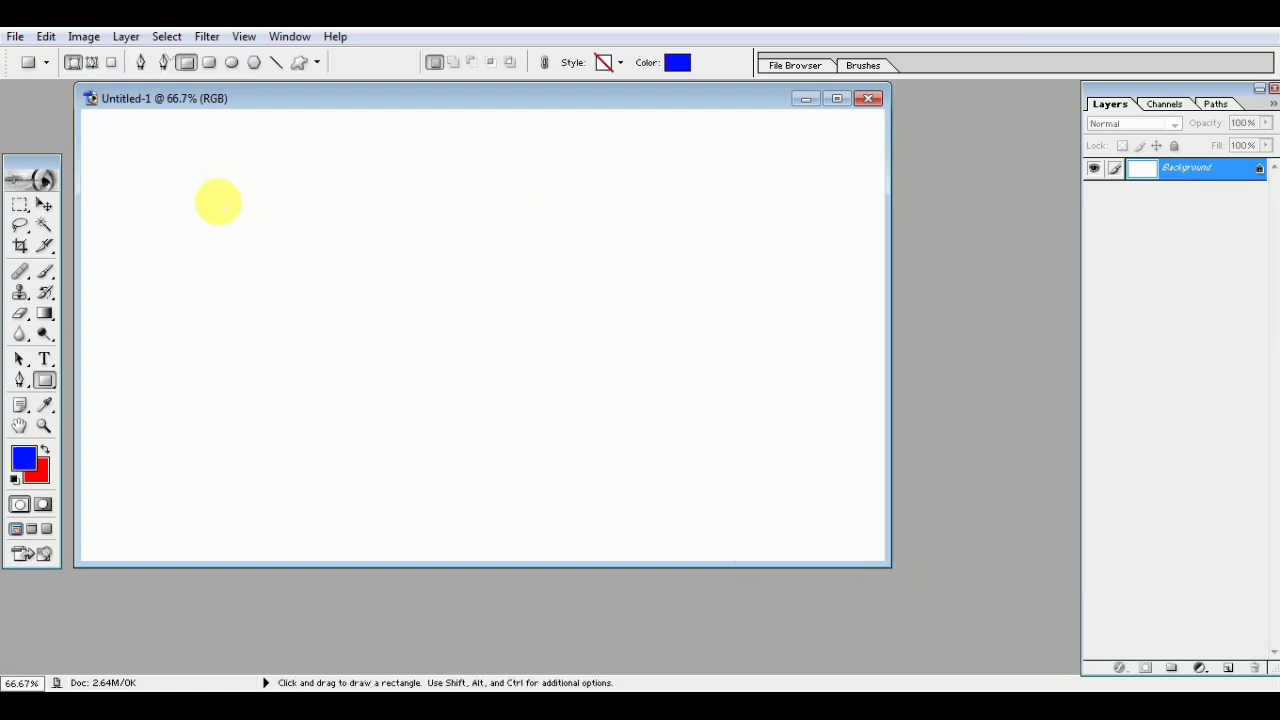
{"action": "left_click_drag", "start_coordinate": [251, 212], "coordinate": [626, 276]}
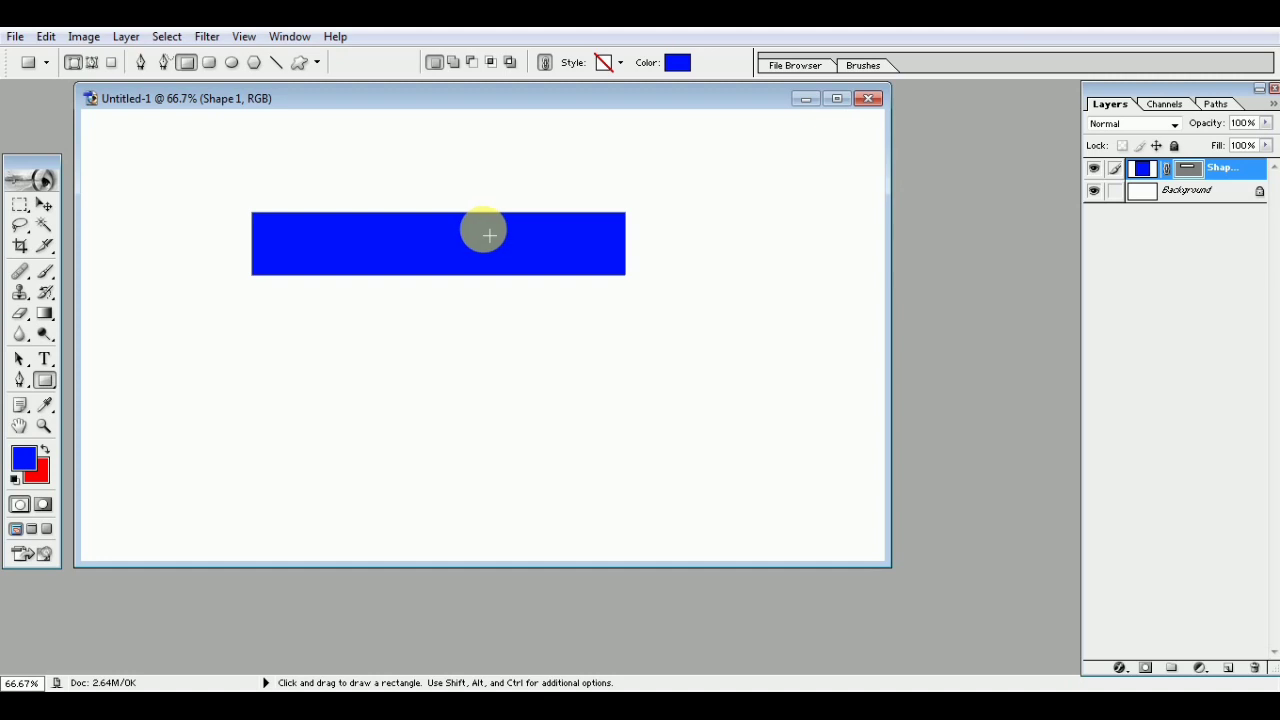
- Nudge the blue rectangle slightly to the right
{"action": "left_click", "coordinate": [44, 204]}
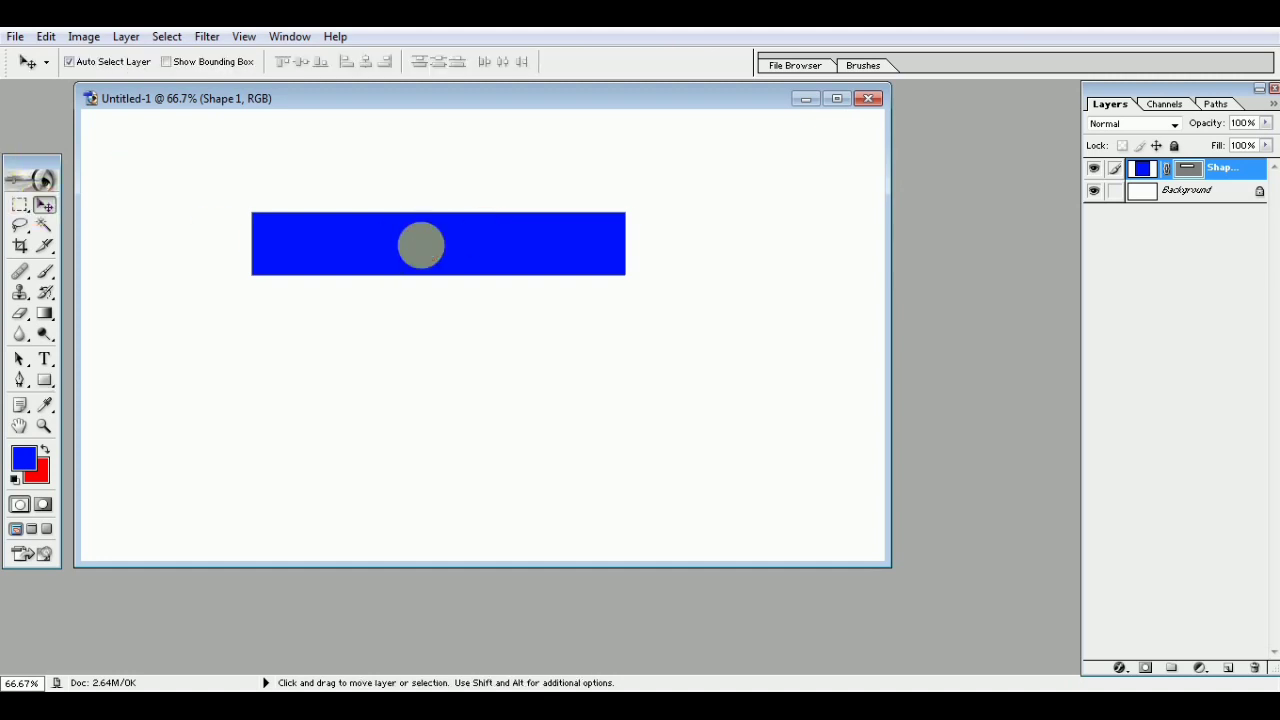
{"action": "left_click_drag", "start_coordinate": [425, 248], "coordinate": [459, 248]}
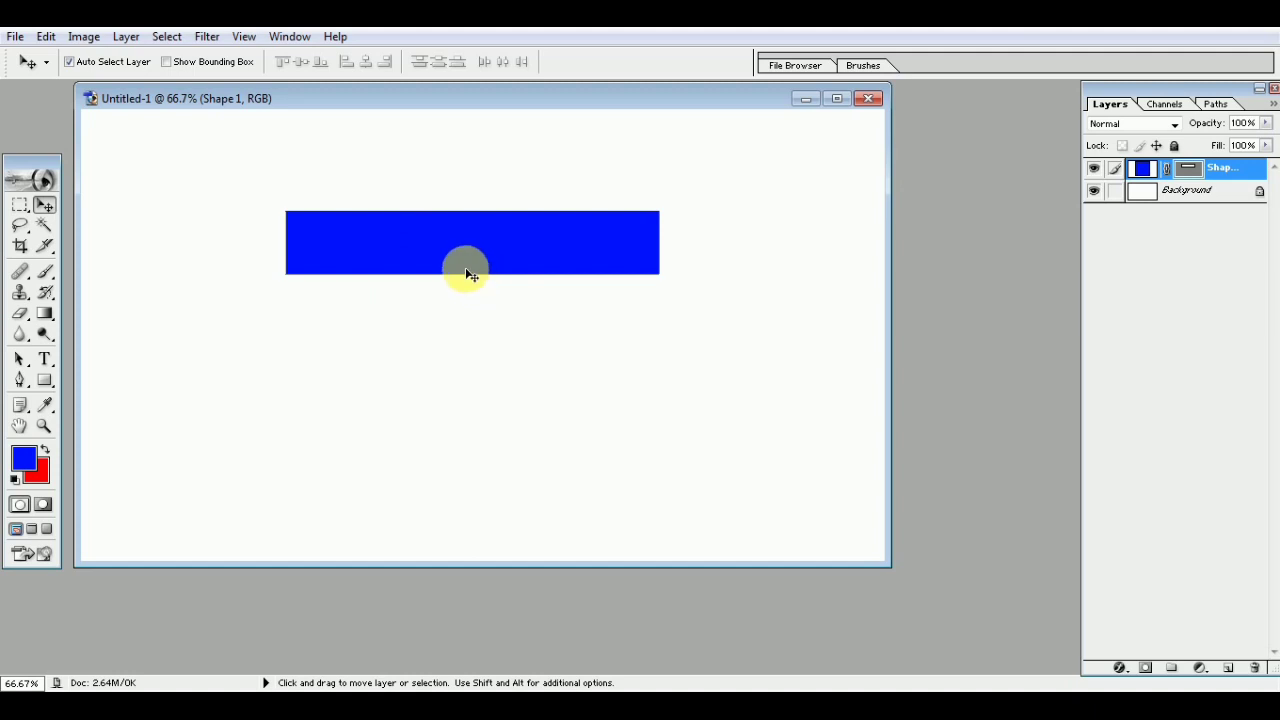
{"action": "left_click", "coordinate": [207, 37]}
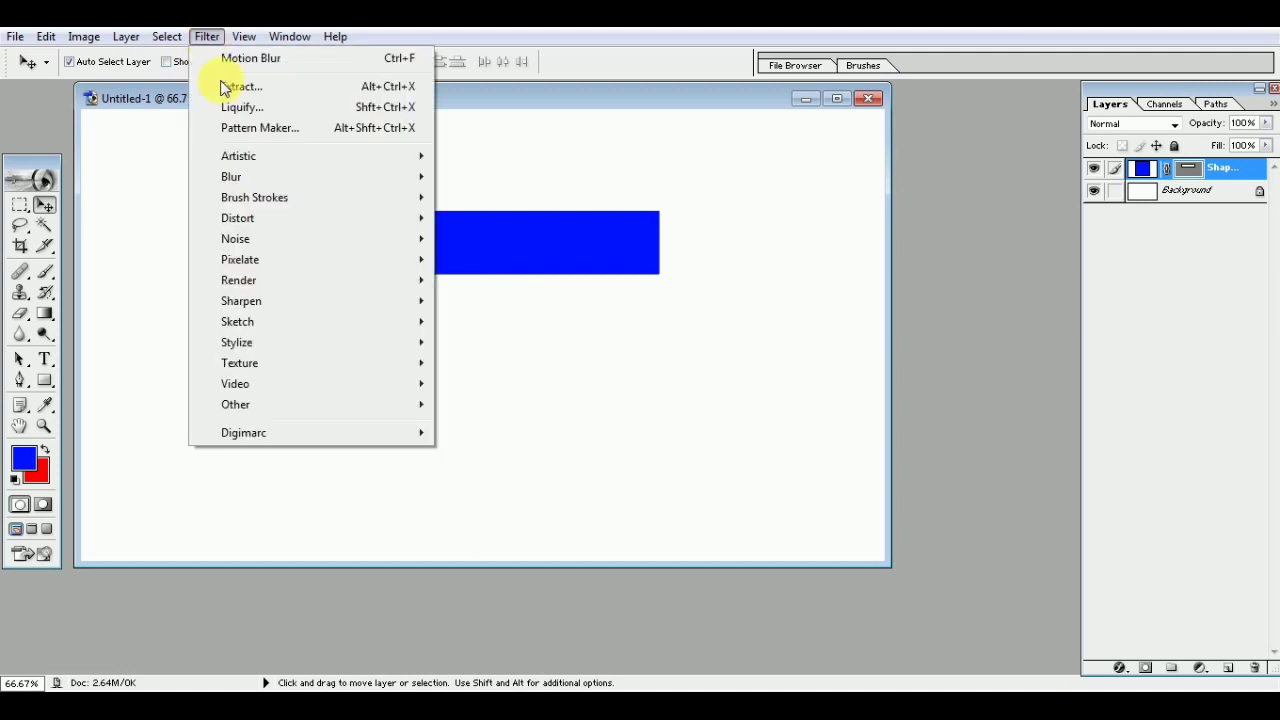
{"action": "mouse_move", "coordinate": [231, 176]}
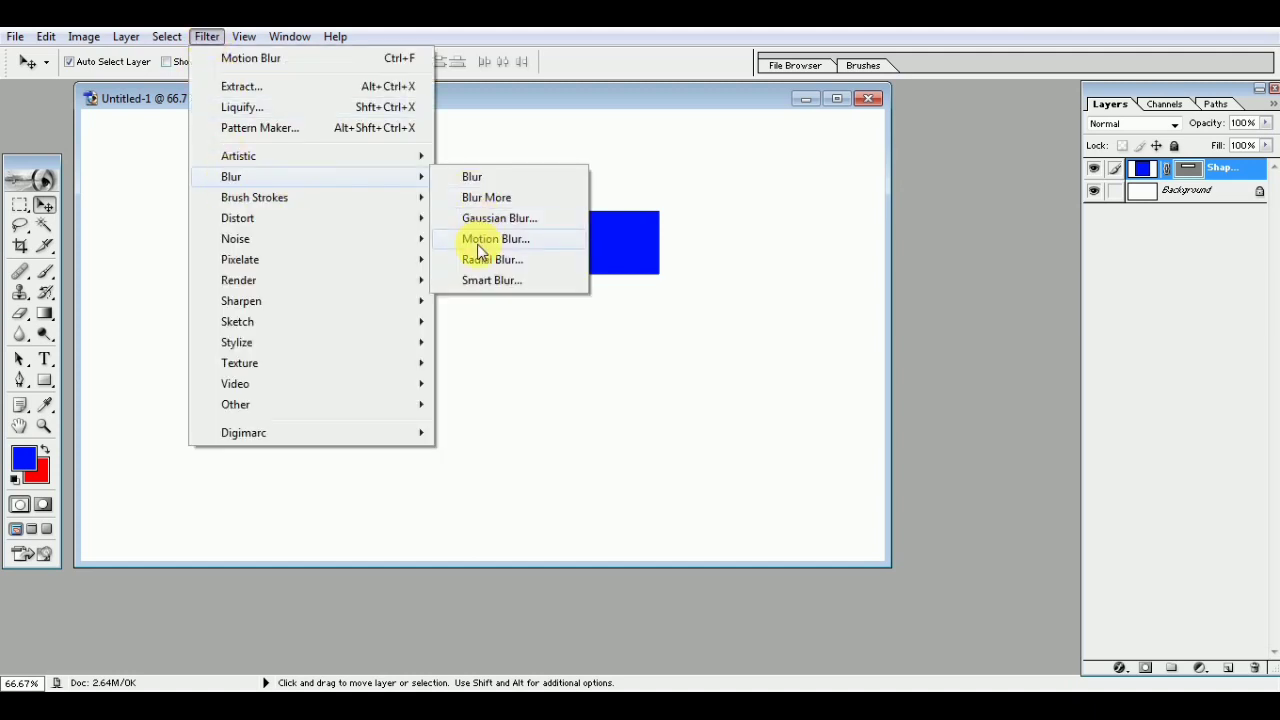
- Rasterize the blue bar and apply a 0° Motion Blur with 320-pixel distance
{"action": "left_click", "coordinate": [481, 240]}
{"action": "left_click", "coordinate": [610, 288]}
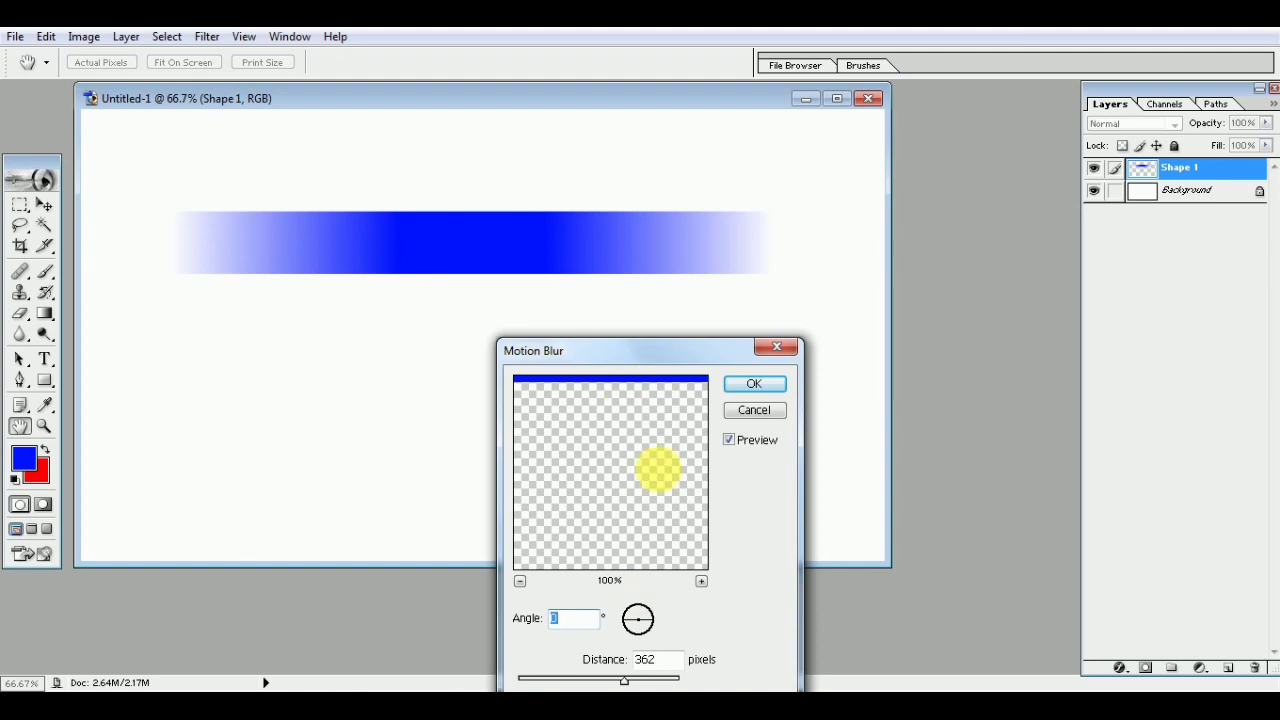
{"action": "left_click_drag", "start_coordinate": [654, 356], "coordinate": [706, 347]}
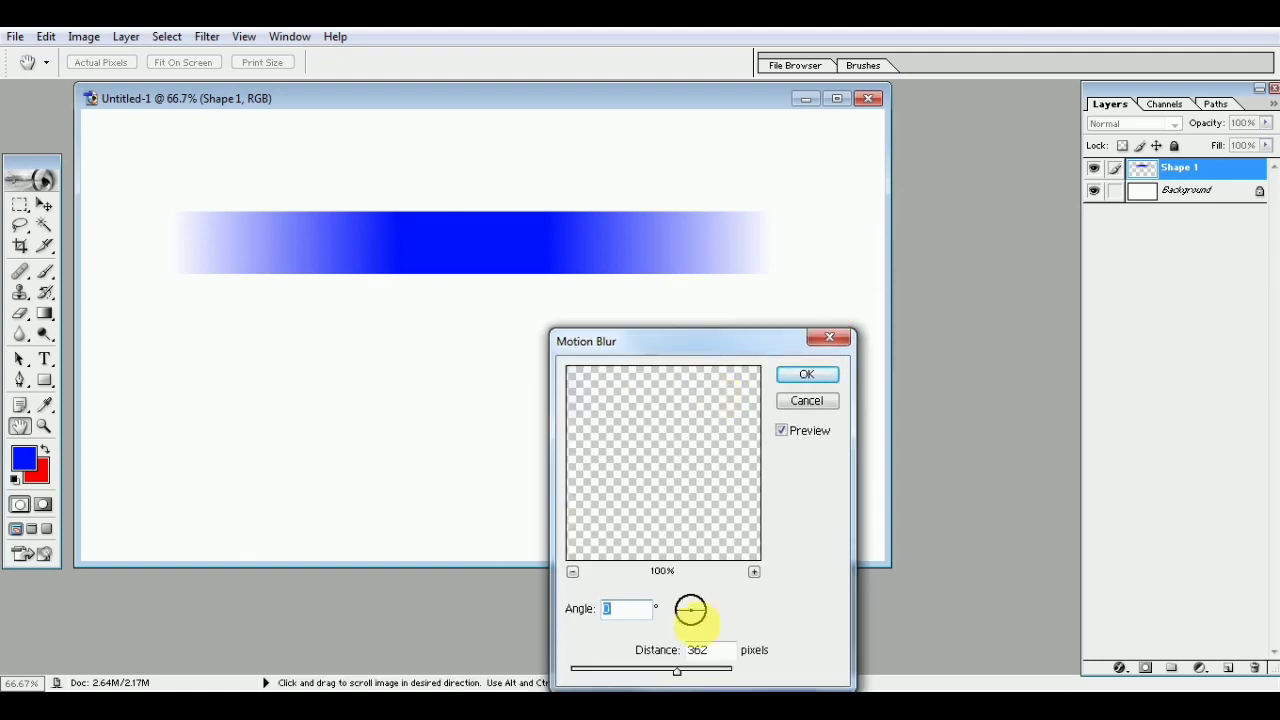
{"action": "left_click_drag", "start_coordinate": [753, 333], "coordinate": [1076, 211]}
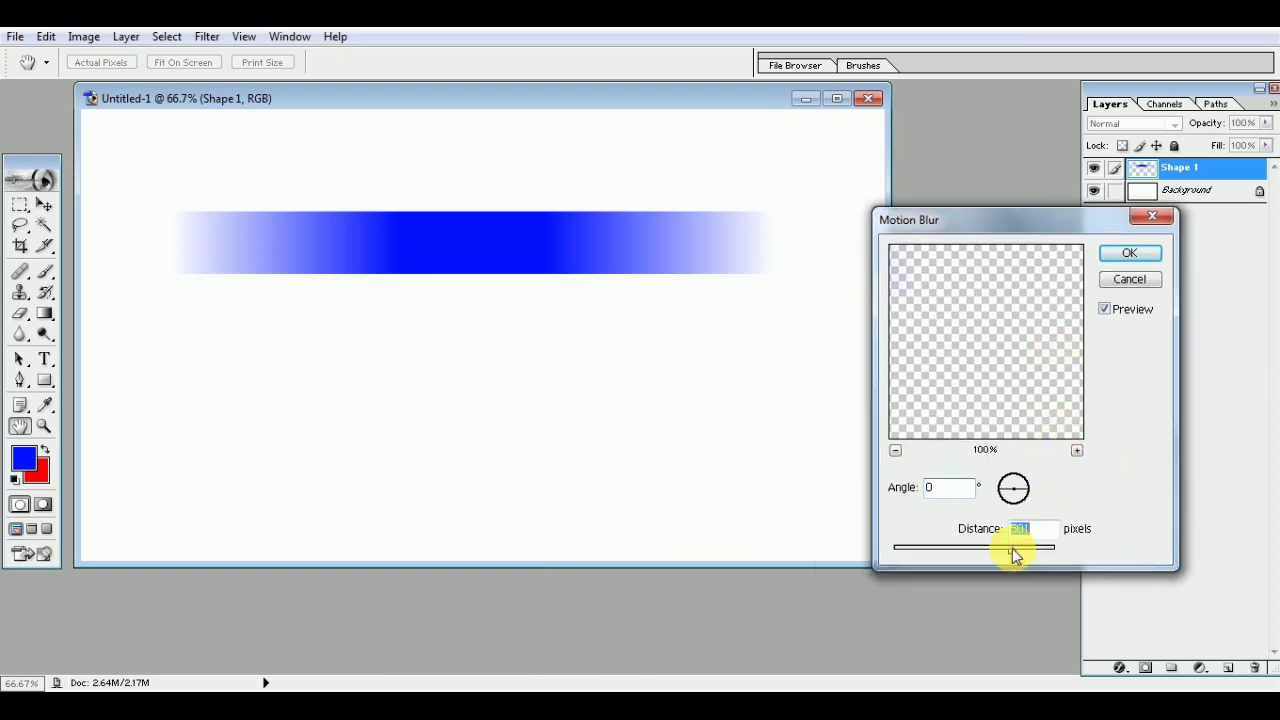
{"action": "left_click_drag", "start_coordinate": [1022, 551], "coordinate": [1037, 551]}
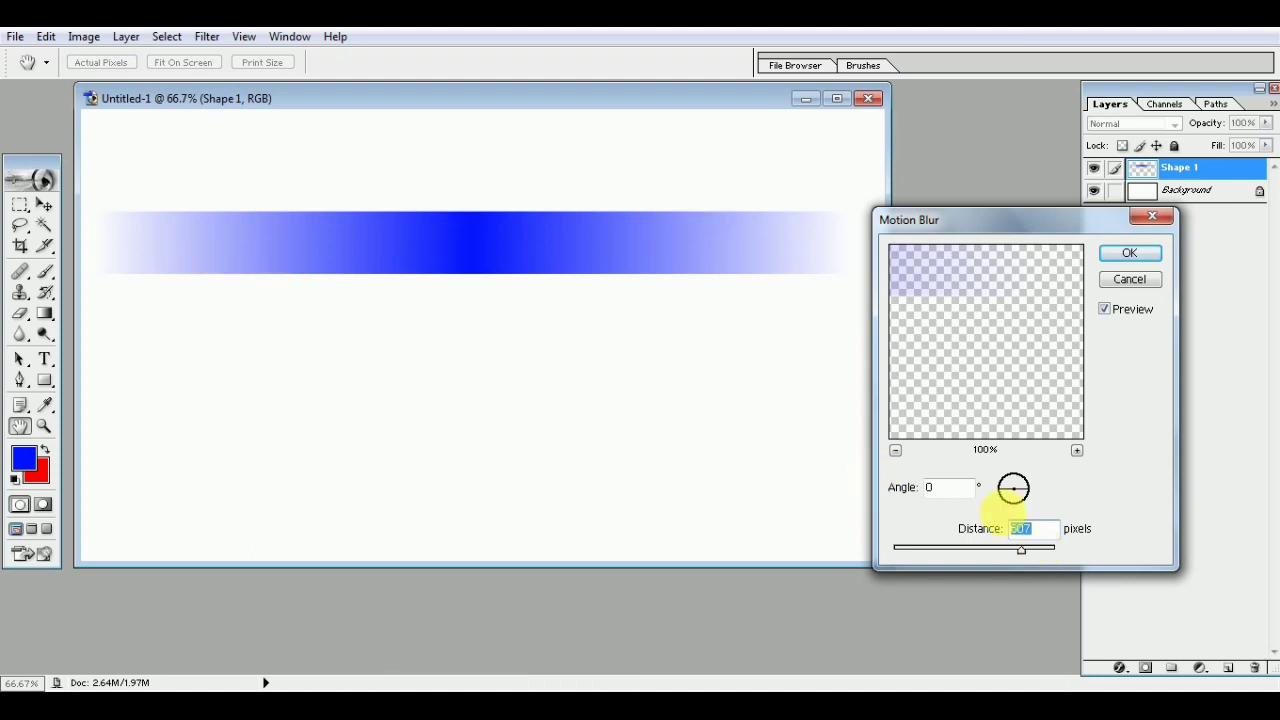
{"action": "mouse_move", "coordinate": [1037, 548]}
{"action": "left_mouse_down"}
{"action": "mouse_move", "coordinate": [1051, 551]}
{"action": "mouse_move", "coordinate": [940, 551]}
{"action": "left_mouse_up"}
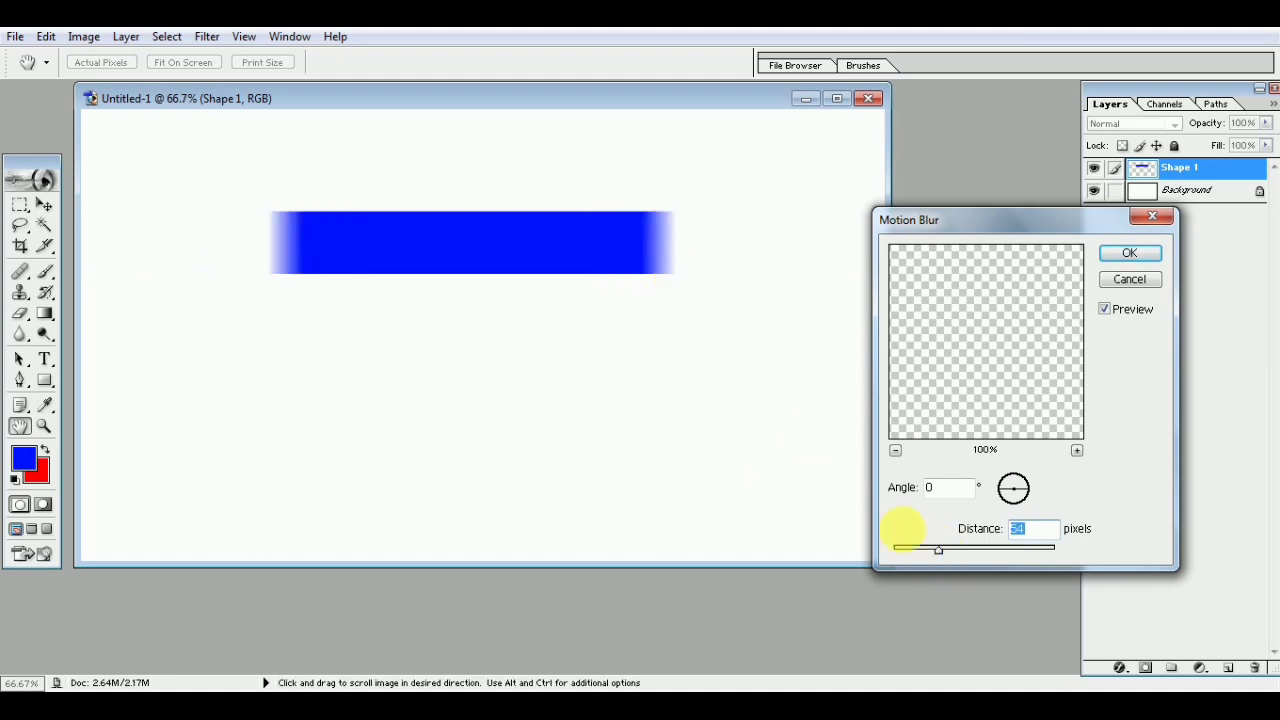
{"action": "left_click_drag", "start_coordinate": [968, 550], "coordinate": [996, 551]}
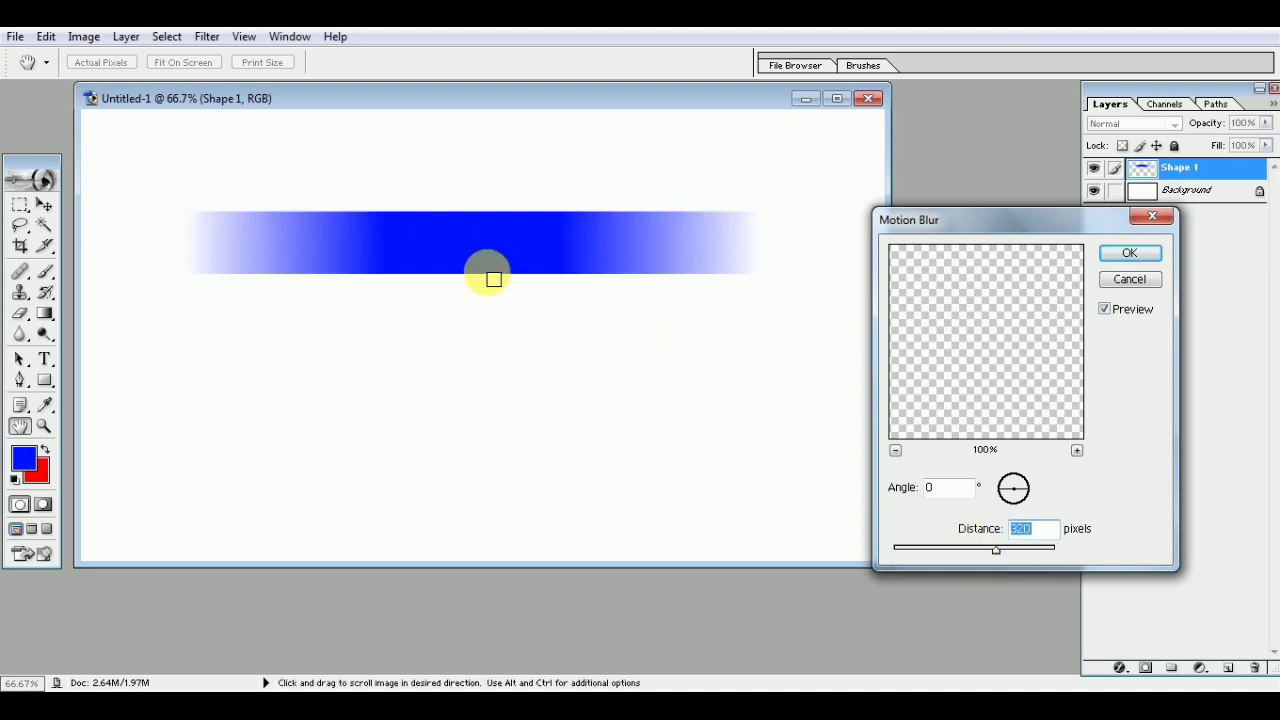
{"action": "left_click", "coordinate": [1131, 255]}
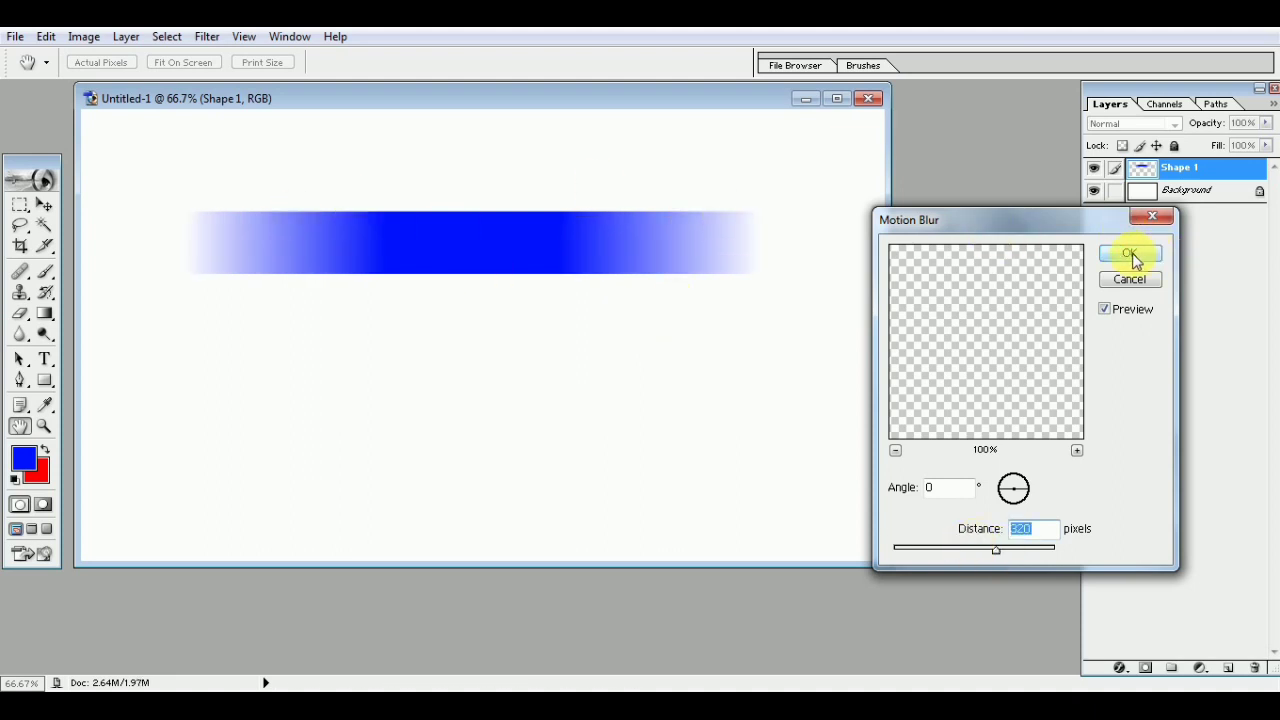
{"action": "key", "text": "v"}
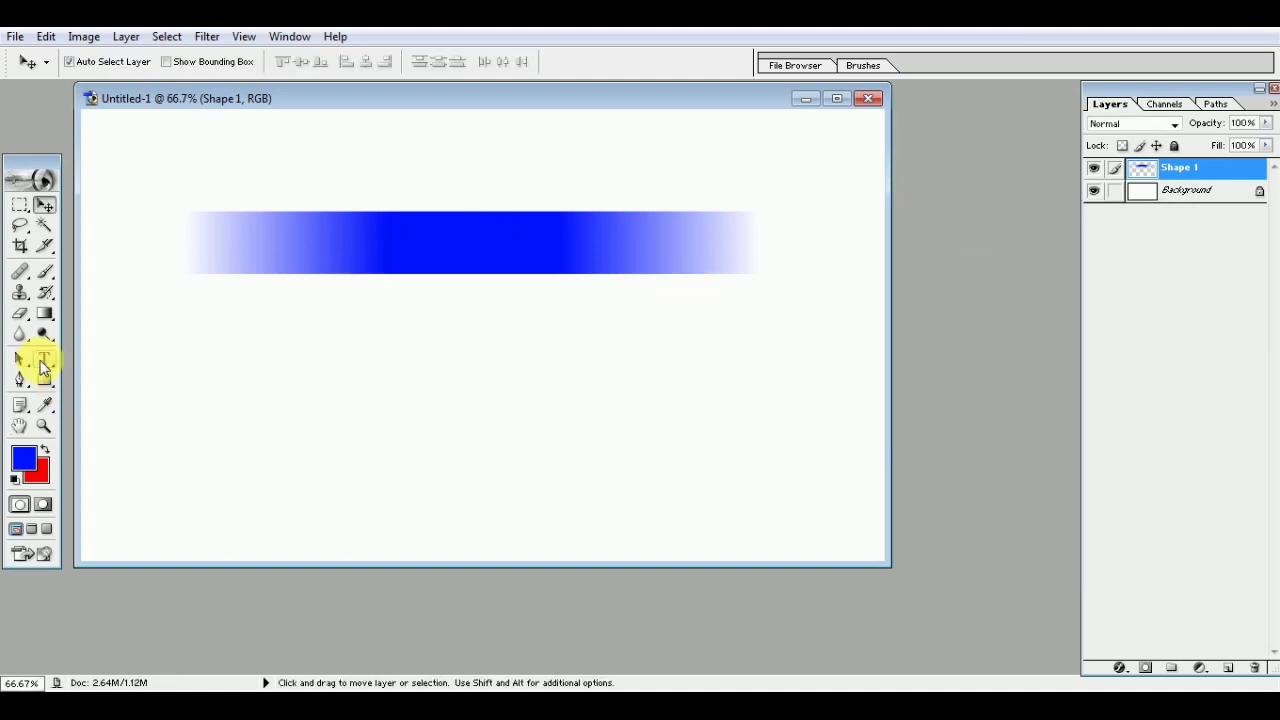
- Start a text layer on the blue bar with a white text colour
{"action": "left_click", "coordinate": [44, 361]}
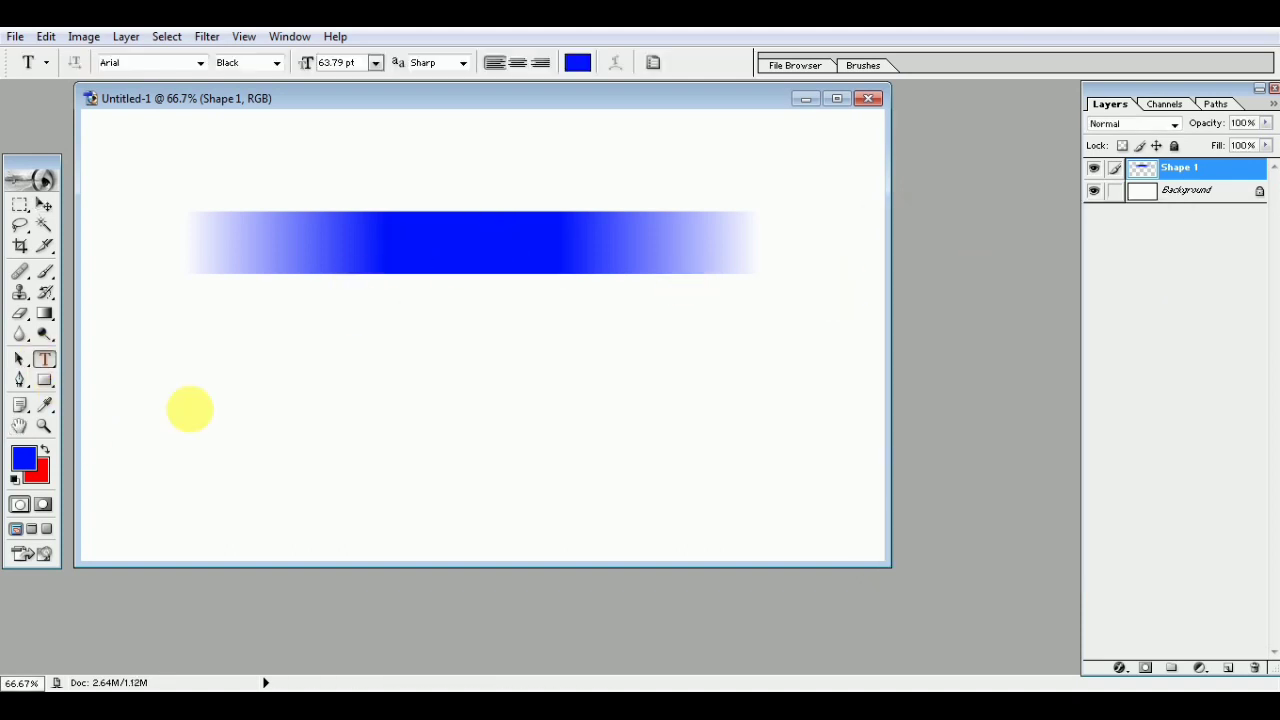
{"action": "left_click", "coordinate": [371, 248]}
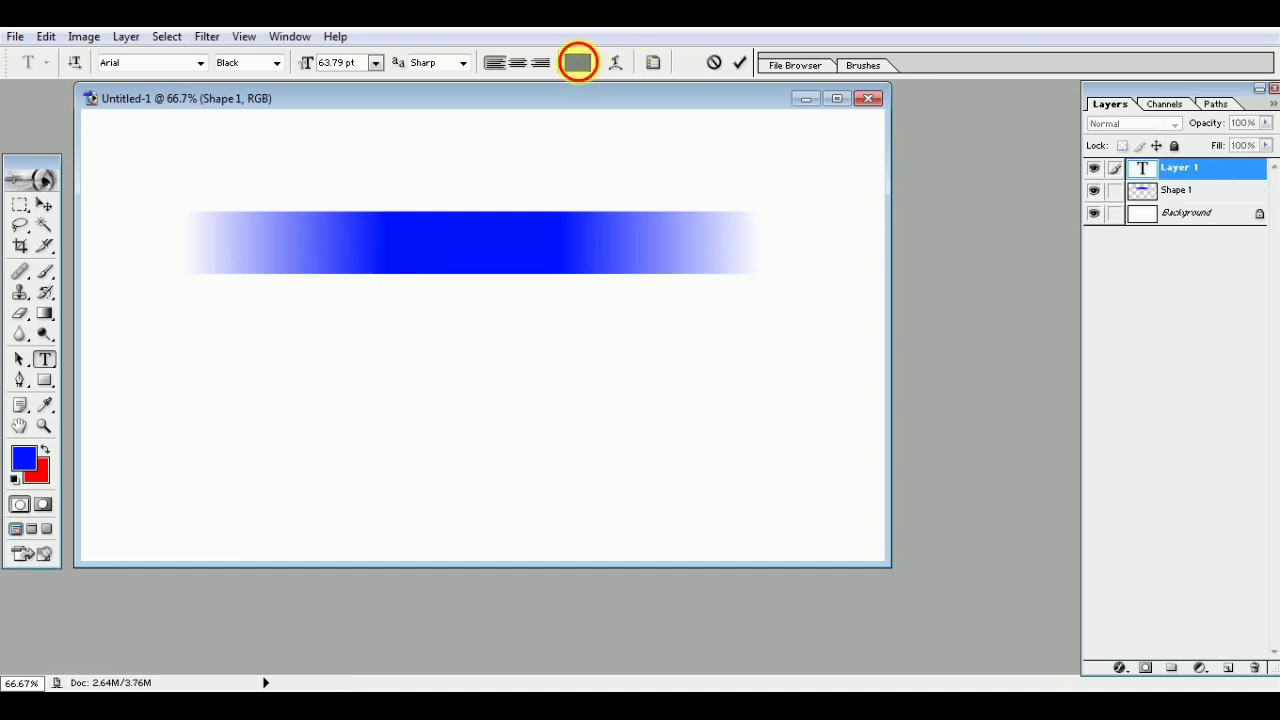
{"action": "left_click", "coordinate": [578, 62]}
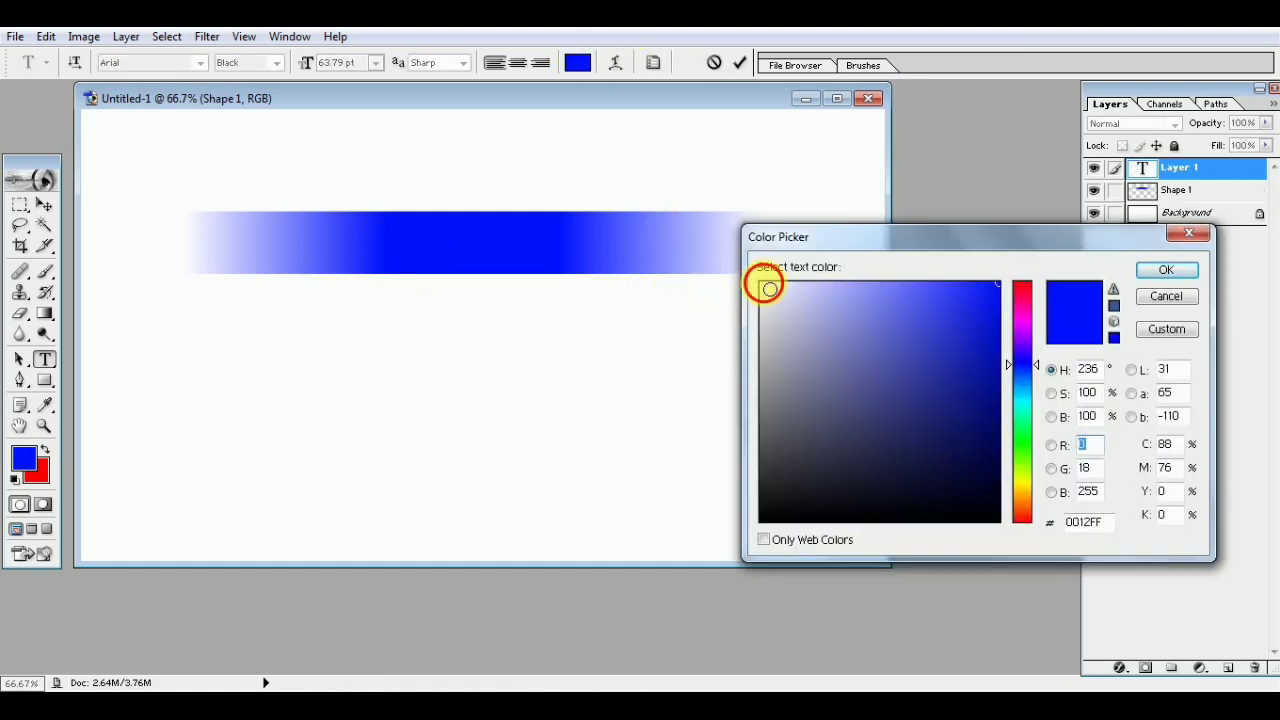
{"action": "left_click", "coordinate": [765, 286]}
{"action": "left_click", "coordinate": [1166, 270]}
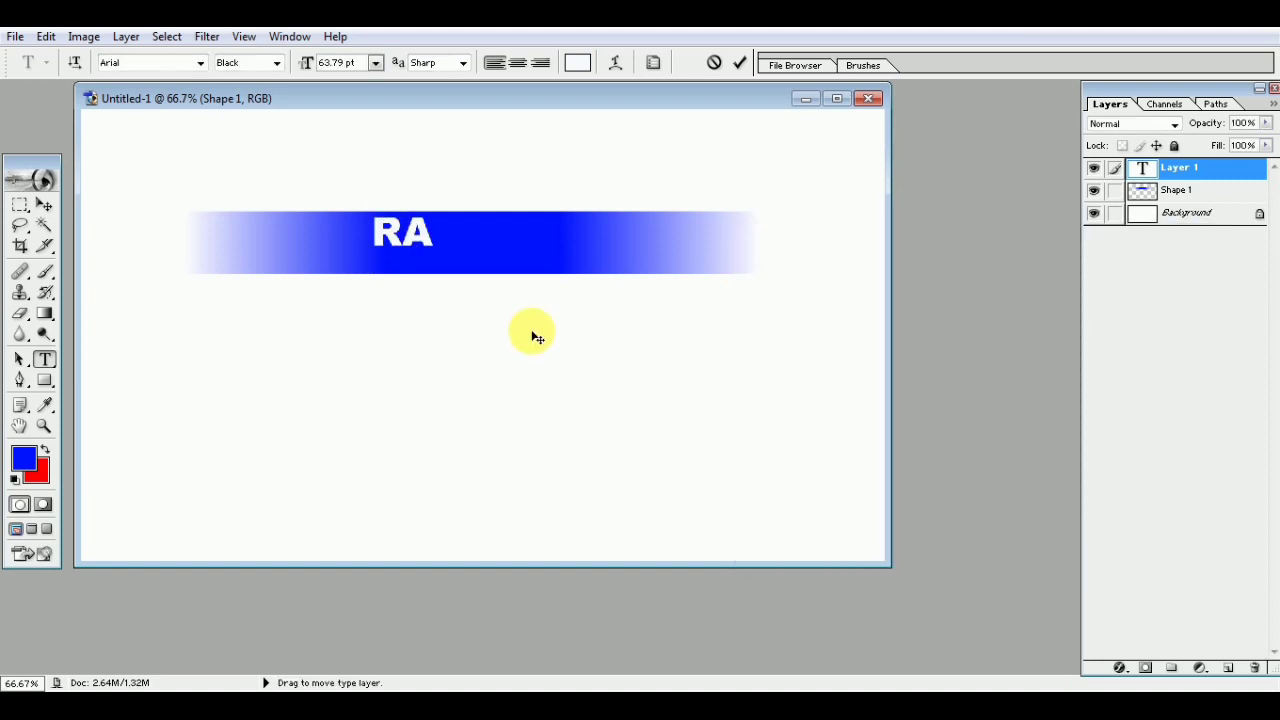
- Type the 'RAHUL' title, centre it on the bar, and commit it
{"action": "type", "text": "HUL"}
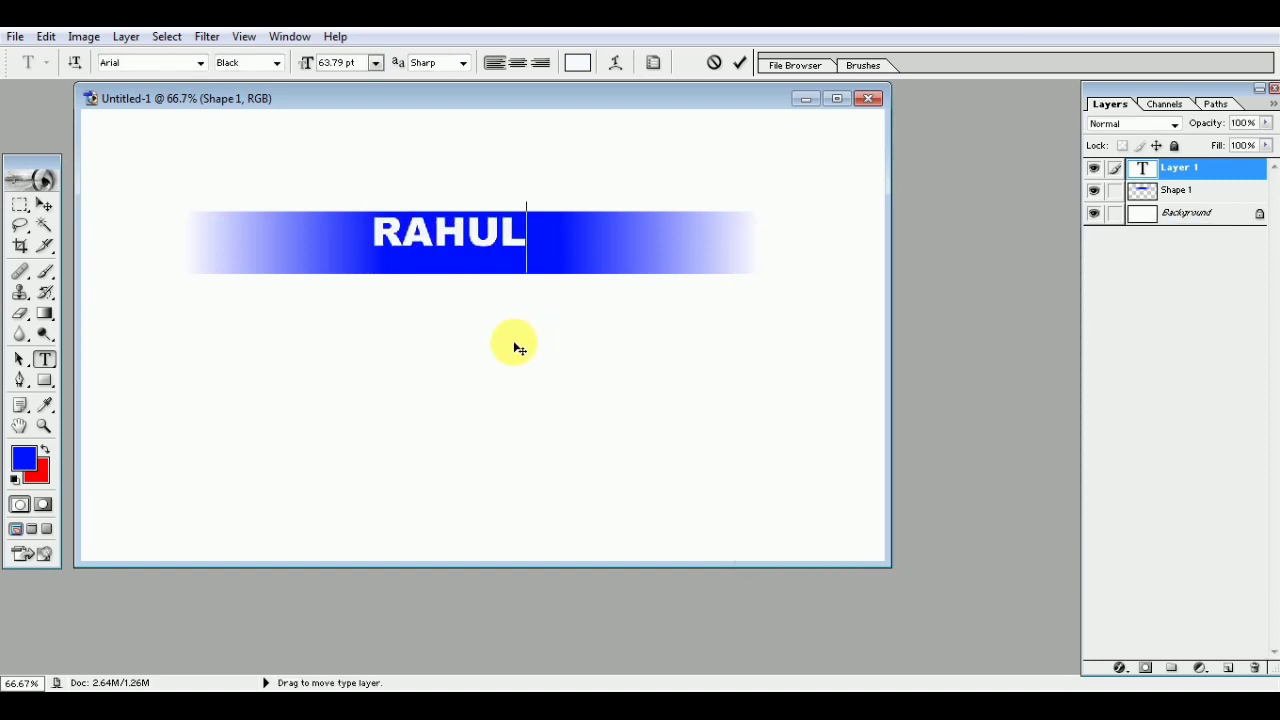
{"action": "left_click_drag", "start_coordinate": [511, 343], "coordinate": [549, 358]}
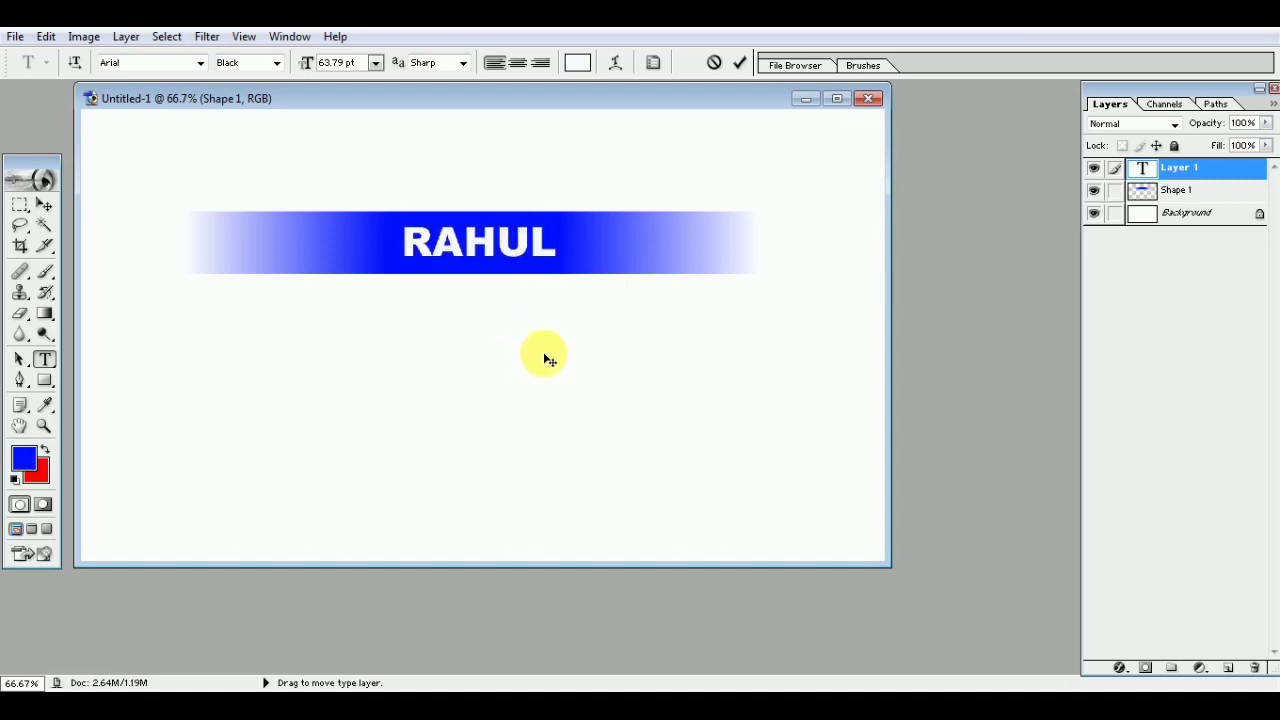
{"action": "left_click", "coordinate": [560, 252]}
{"action": "left_click", "coordinate": [740, 65]}
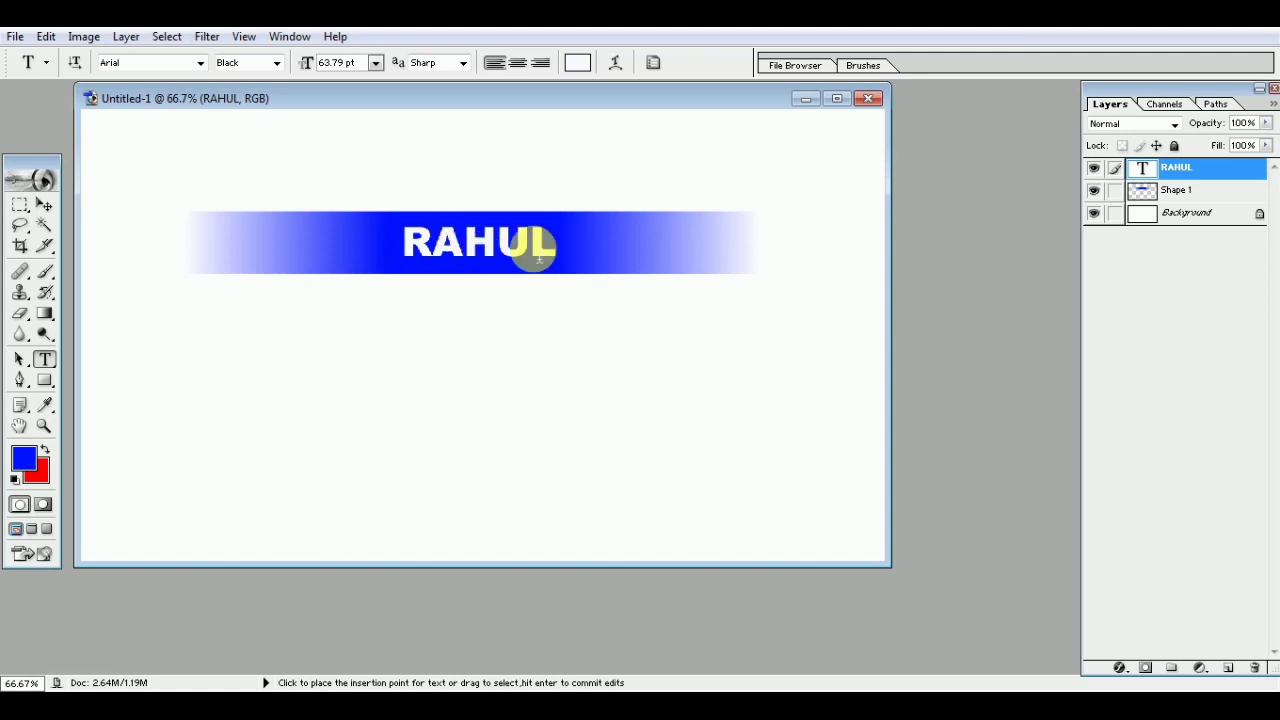
- Link the blurred bar with the RAHUL text and merge them into one layer
{"action": "left_click", "coordinate": [1116, 191]}
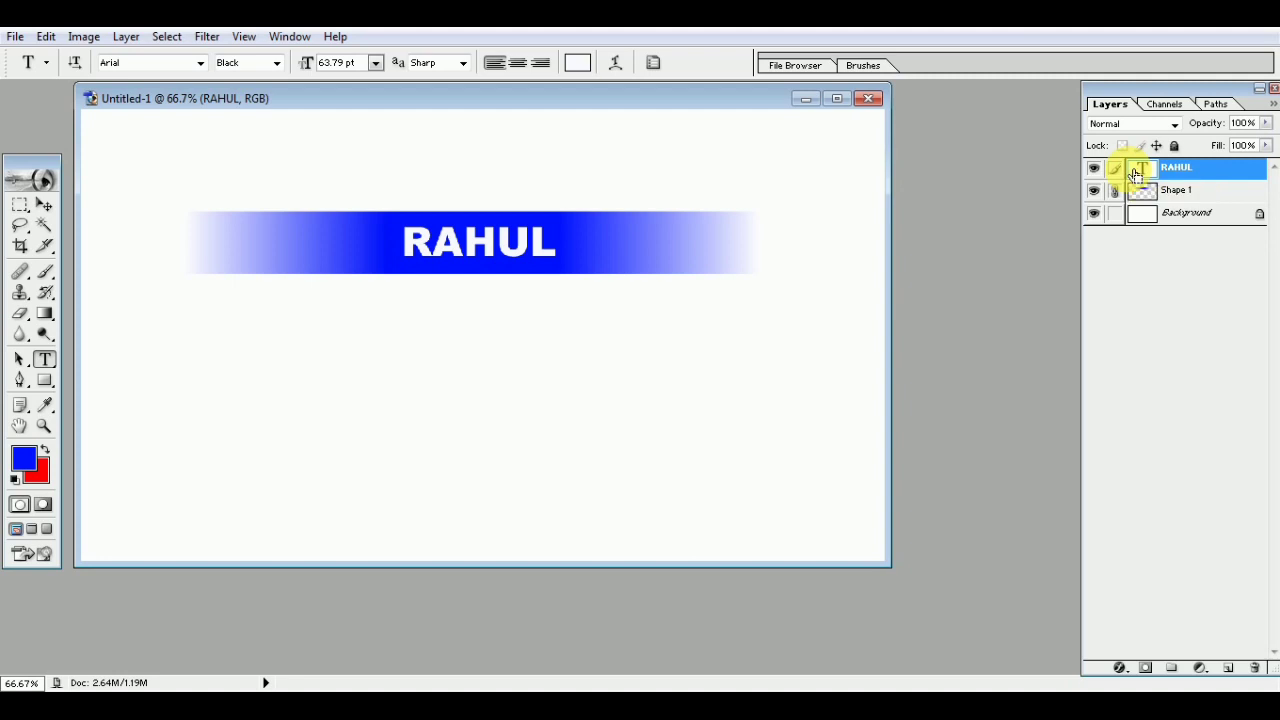
{"action": "key", "text": "ctrl+e"}
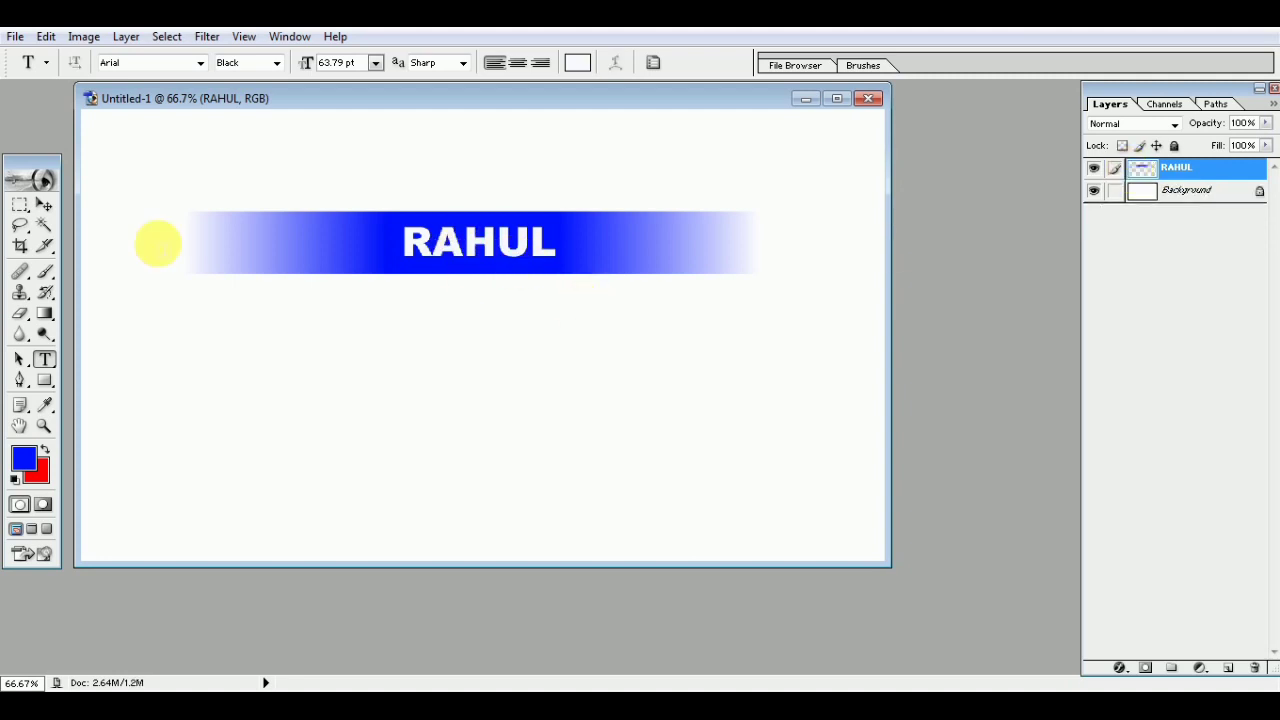
{"action": "left_click", "coordinate": [44, 204]}
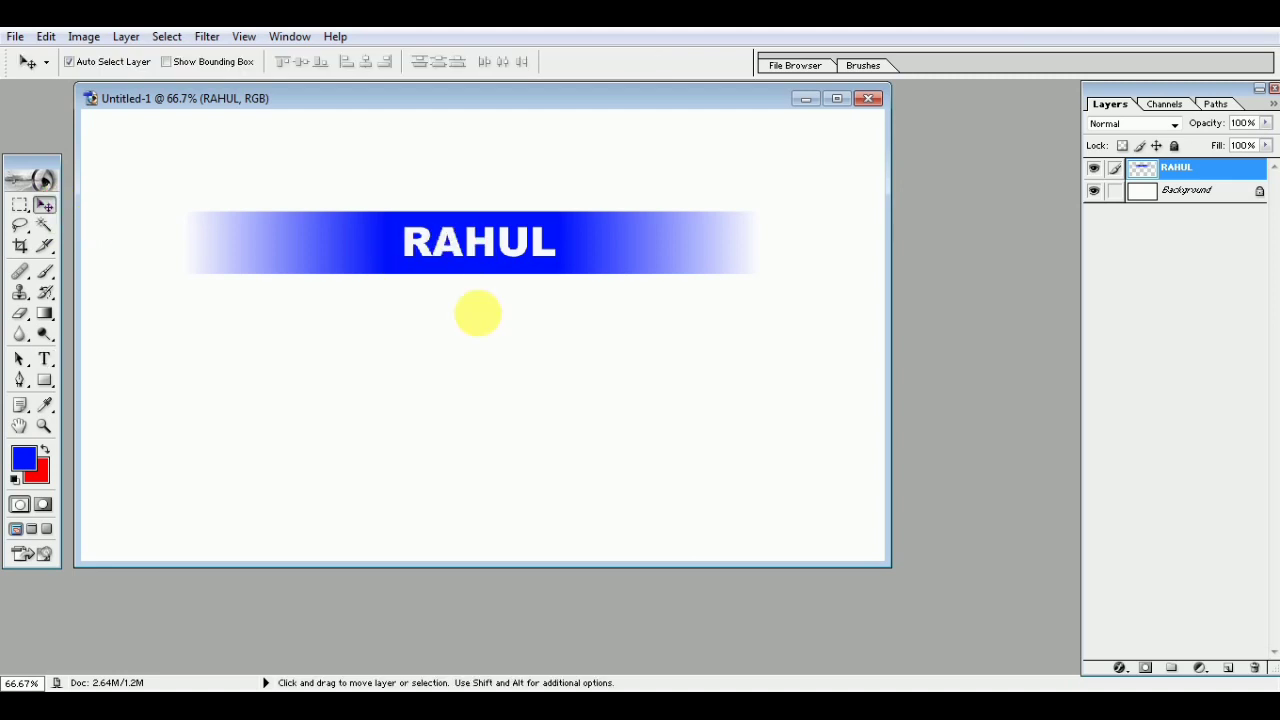
- Move the merged banner lower, nearer the canvas centre
{"action": "left_click_drag", "start_coordinate": [477, 311], "coordinate": [490, 405]}
{"action": "left_click", "coordinate": [490, 405]}
{"action": "mouse_move", "coordinate": [443, 266]}
{"action": "left_mouse_down"}
{"action": "mouse_move", "coordinate": [453, 302]}
{"action": "mouse_move", "coordinate": [406, 366]}
{"action": "mouse_move", "coordinate": [419, 365]}
{"action": "mouse_move", "coordinate": [401, 492]}
{"action": "mouse_move", "coordinate": [408, 228]}
{"action": "left_mouse_up"}
{"action": "left_click", "coordinate": [410, 320]}
{"action": "left_click", "coordinate": [406, 366]}
{"action": "left_click", "coordinate": [391, 289]}
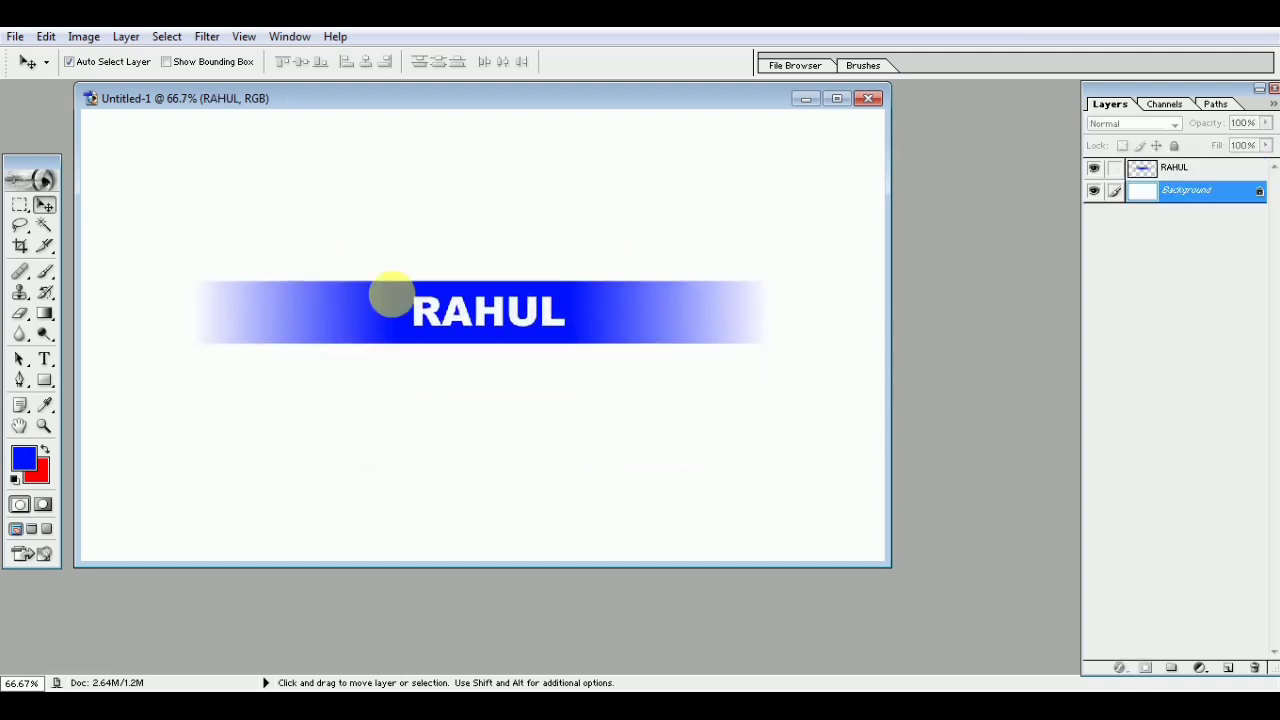
{"action": "left_click_drag", "start_coordinate": [391, 289], "coordinate": [392, 306]}
{"action": "left_click", "coordinate": [643, 281]}
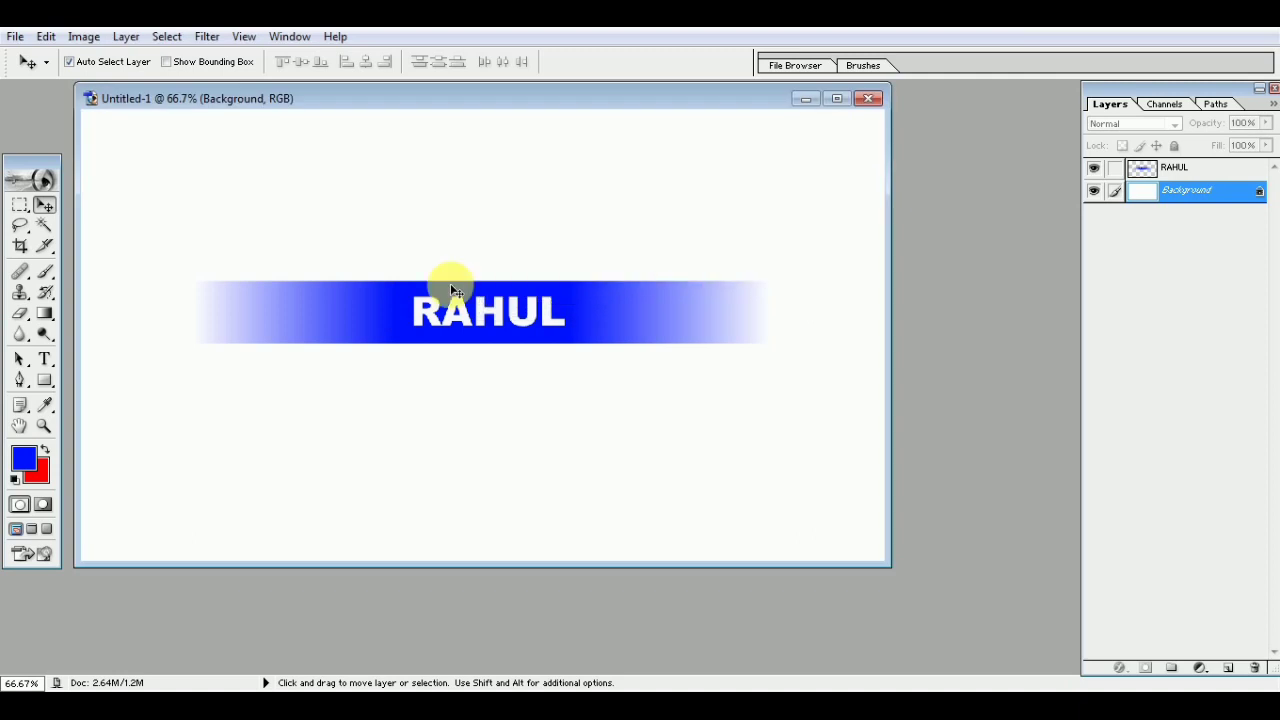